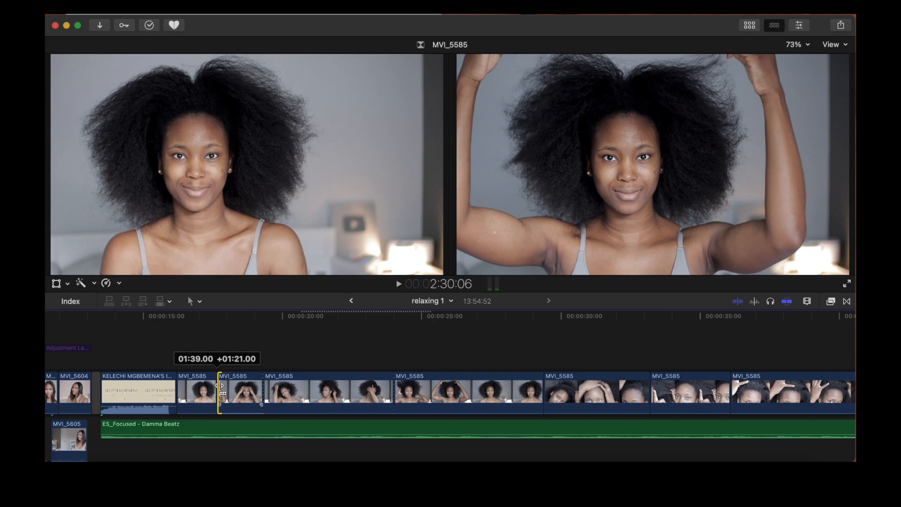
Tighten the MVI_5585 clips following the intro title card by trimming them and deleting unneeded sections
{"action": "left_click_drag", "start_coordinate": [224, 387], "coordinate": [223, 387]}
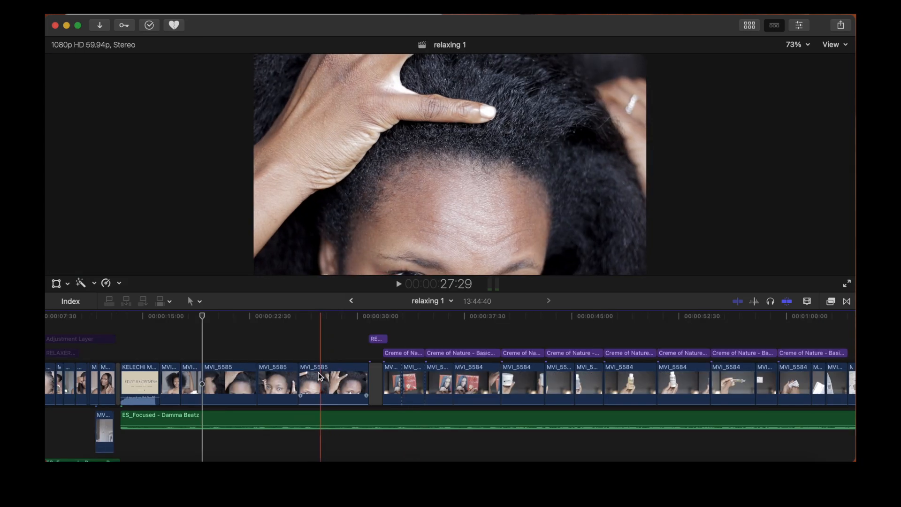
{"action": "left_click", "coordinate": [319, 373]}
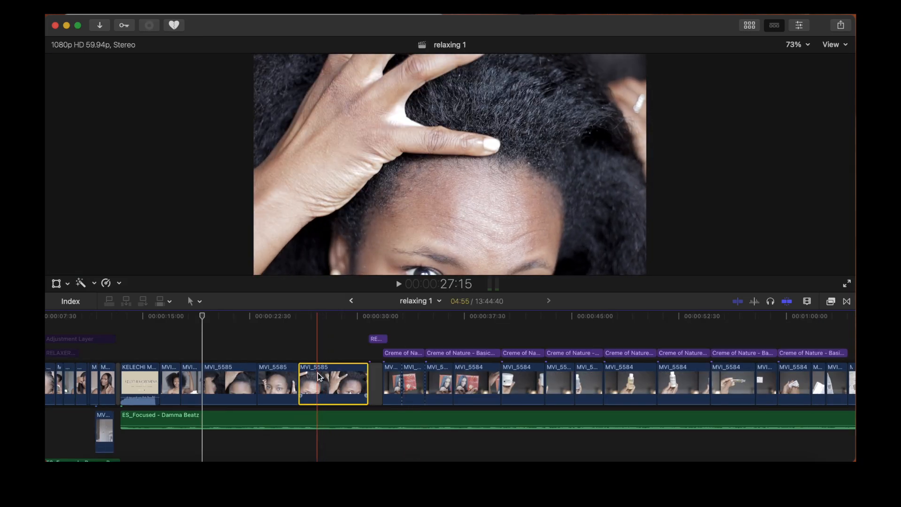
{"action": "key", "text": "alt+["}
{"action": "left_click_drag", "start_coordinate": [348, 382], "coordinate": [315, 383]}
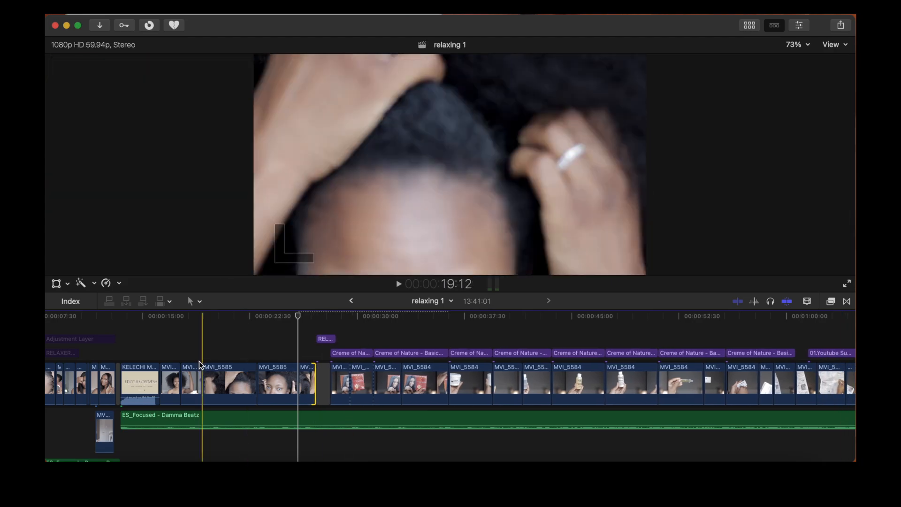
{"action": "left_click", "coordinate": [232, 370]}
{"action": "key", "text": "Delete"}
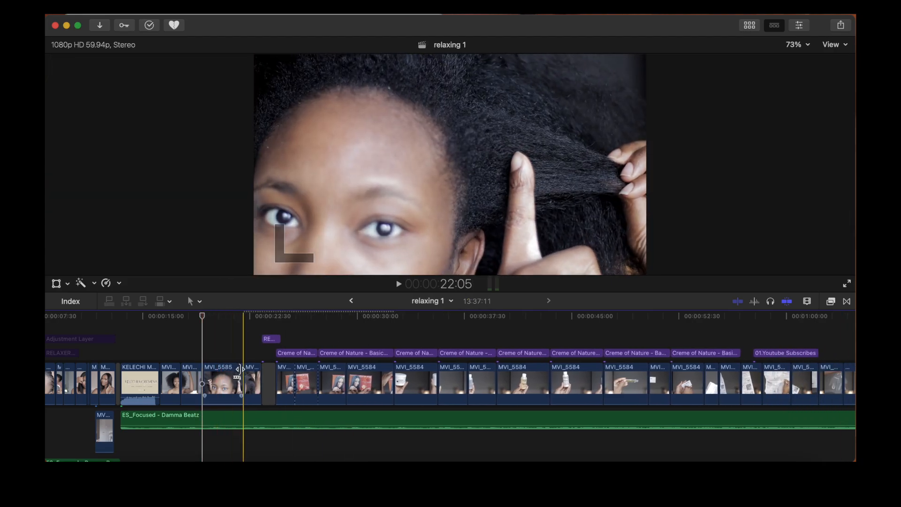
Shorten the run of MVI_5588 clips starting under the HAIR PREP title by cutting out unneeded footage
{"action": "scroll", "coordinate": [225, 374], "scroll_direction": "right", "scroll_amount": 10}
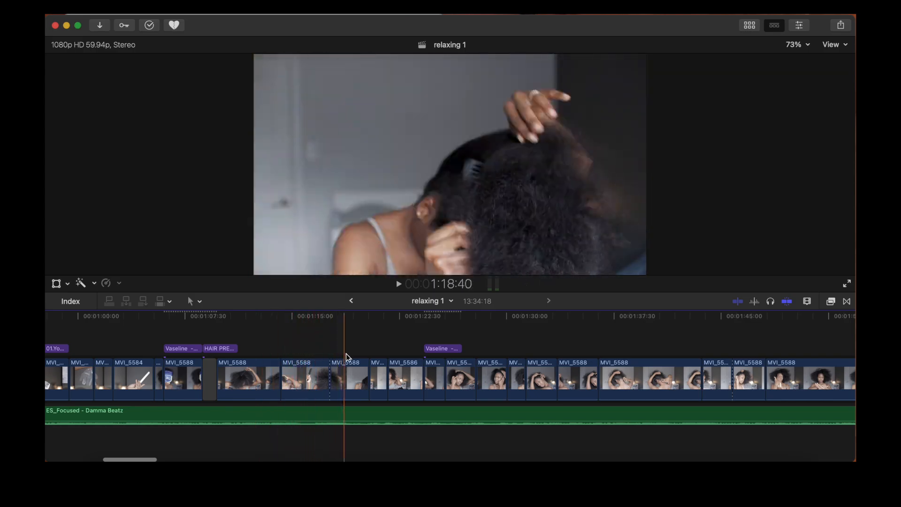
{"action": "left_click", "coordinate": [250, 379]}
{"action": "key", "text": "Delete"}
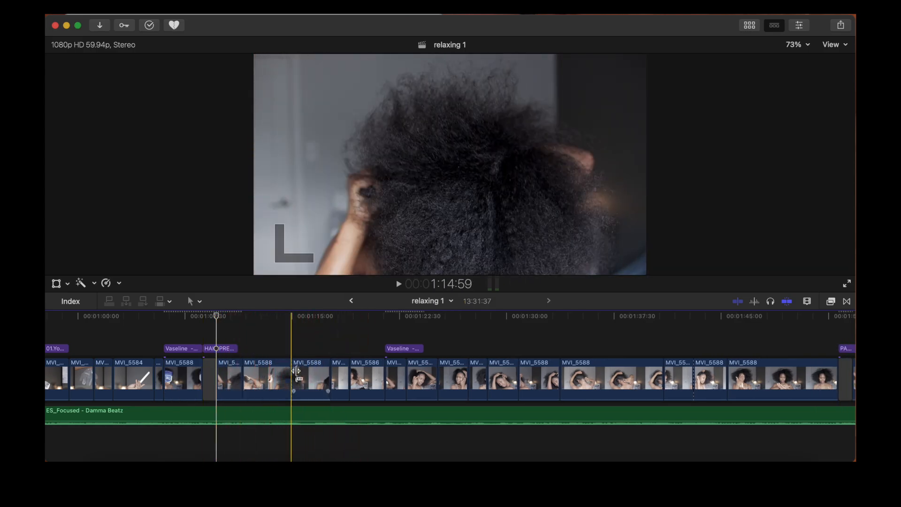
{"action": "left_click_drag", "start_coordinate": [372, 357], "coordinate": [292, 357]}
{"action": "key", "text": "Delete"}
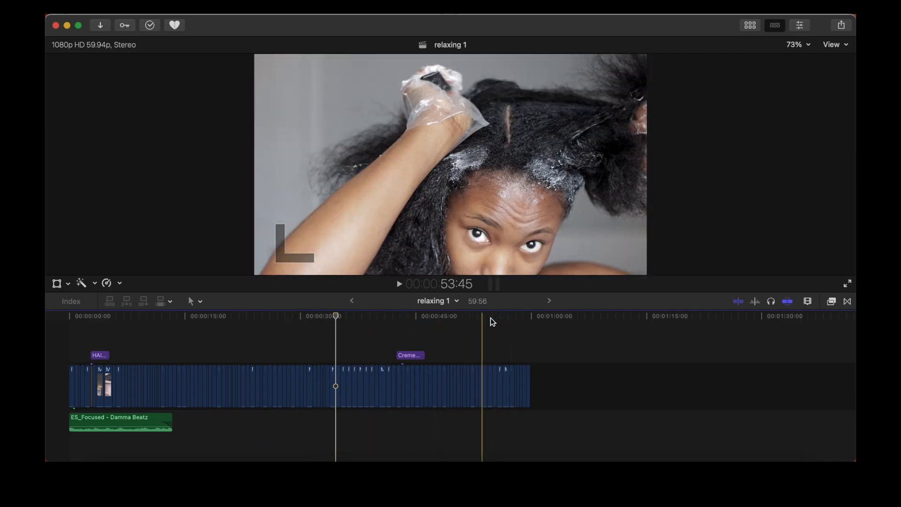
Change the relaxing 1 project's video format to Vertical with a 1080x1920 resolution
{"action": "left_click", "coordinate": [265, 7]}
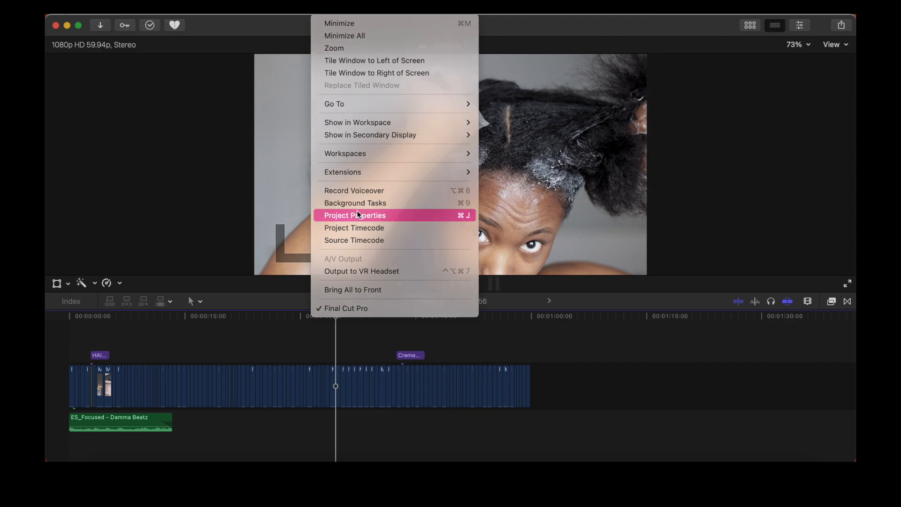
{"action": "left_click", "coordinate": [356, 214]}
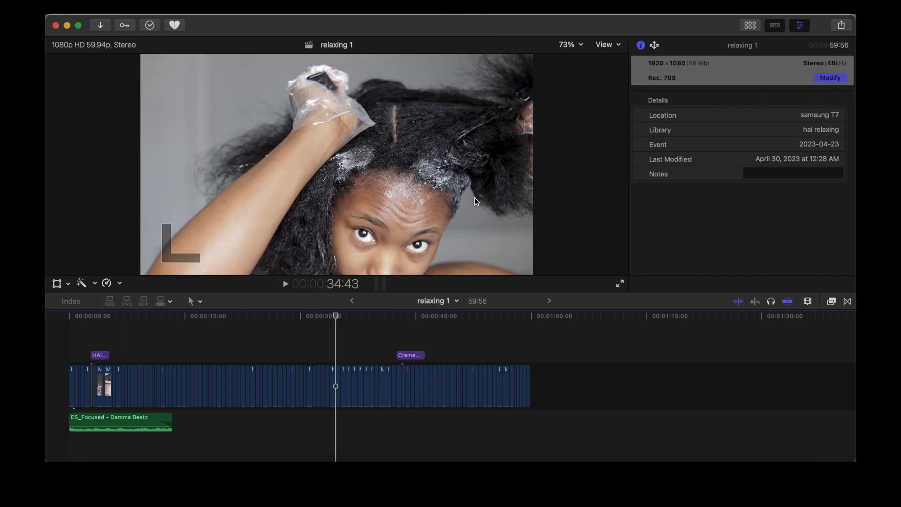
{"action": "left_click", "coordinate": [829, 78]}
{"action": "left_click", "coordinate": [417, 190]}
{"action": "left_click", "coordinate": [428, 212]}
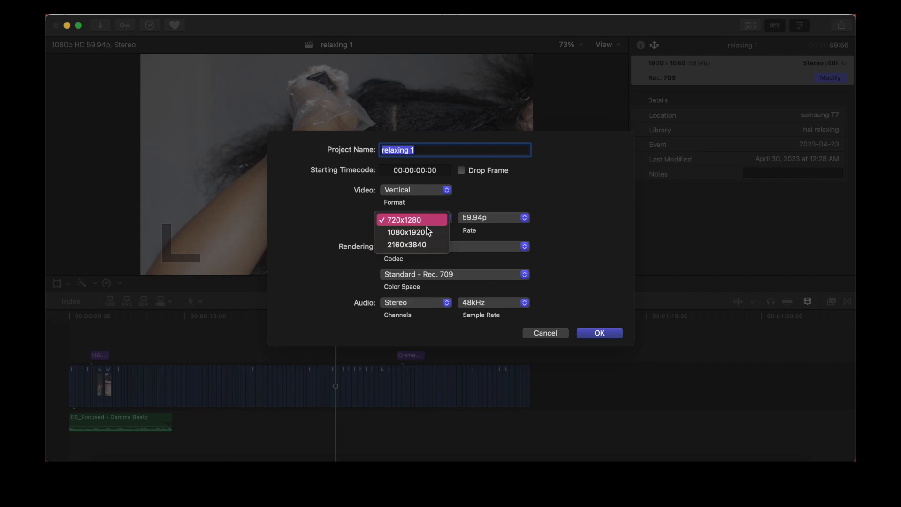
{"action": "left_click", "coordinate": [607, 332]}
Shift the first MVI_5585 clip sideways with Transform to centre the woman in the vertical frame
{"action": "key", "text": "super+a"}
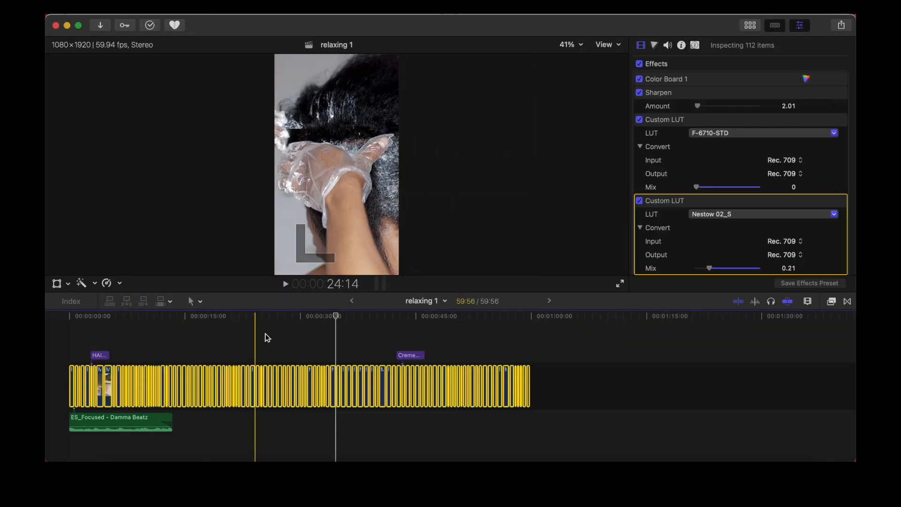
{"action": "left_click", "coordinate": [70, 341]}
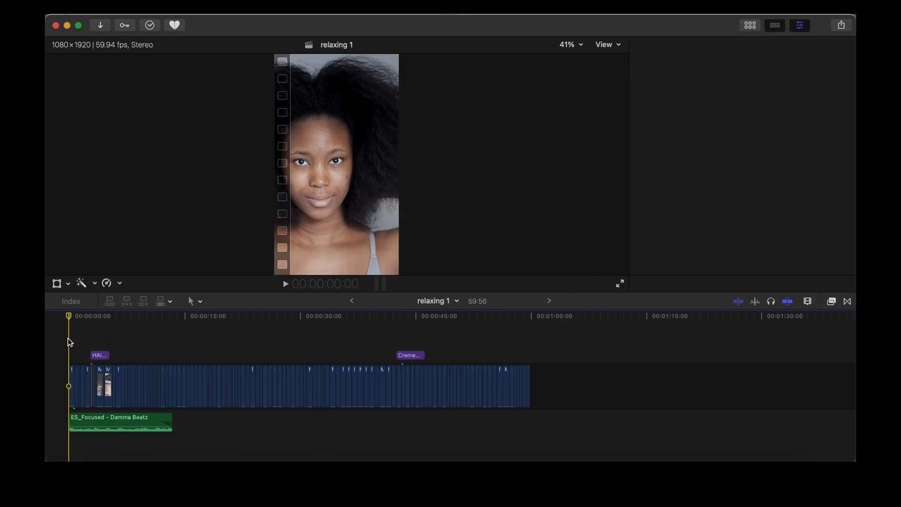
{"action": "key", "text": "super+equal"}
{"action": "key", "text": "super+equal"}
{"action": "key", "text": "super+equal"}
{"action": "key", "text": "super+equal"}
{"action": "left_click", "coordinate": [129, 344]}
{"action": "key", "text": "c"}
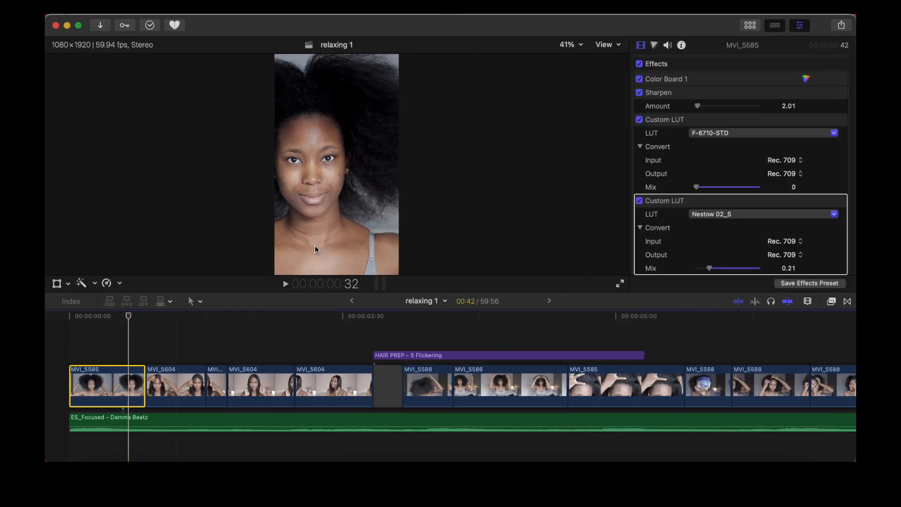
{"action": "key", "text": "shift+t"}
{"action": "left_click_drag", "start_coordinate": [338, 164], "coordinate": [381, 164]}
{"action": "key", "text": "shift+t"}
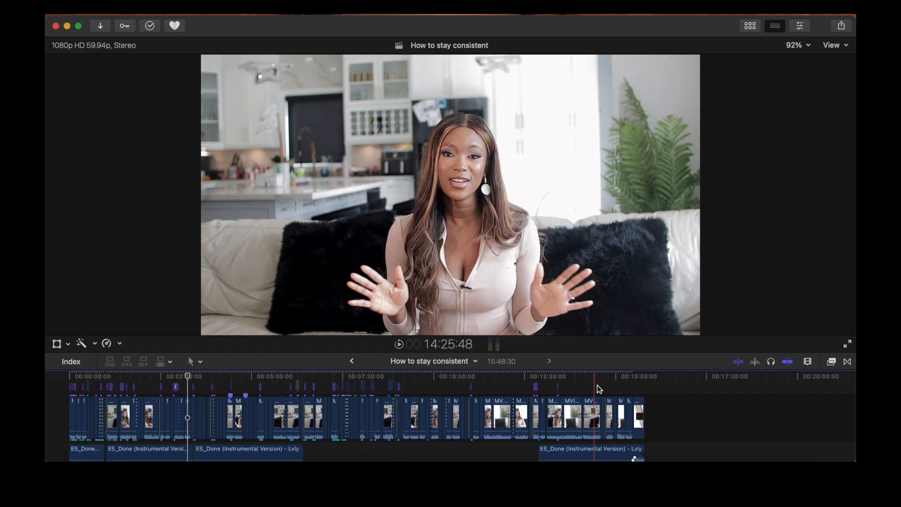
In How to stay consistent, make the marker at 00:00:20:00 a chapter marker and move its thumbnail pin to the end of that MVI_4813 clip
{"action": "key", "text": "super+equal"}
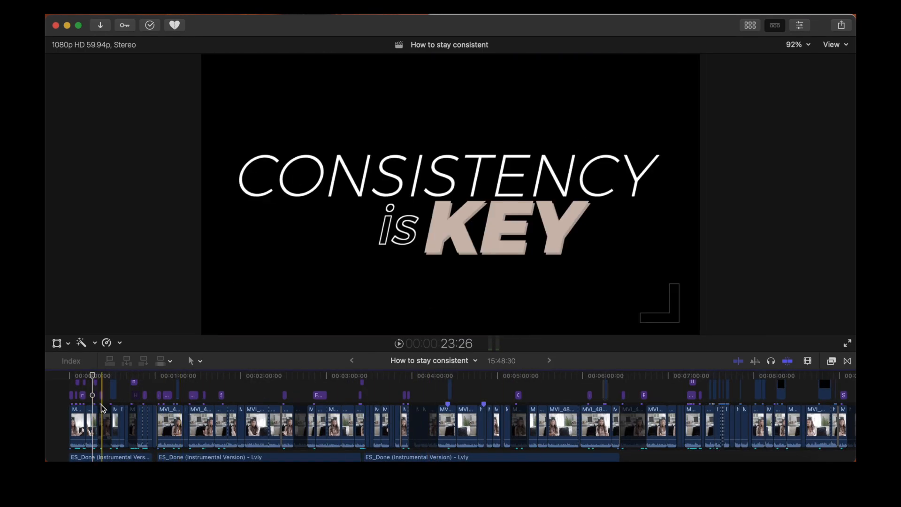
{"action": "key", "text": "super+equal"}
{"action": "key", "text": "super+equal"}
{"action": "left_click", "coordinate": [98, 421]}
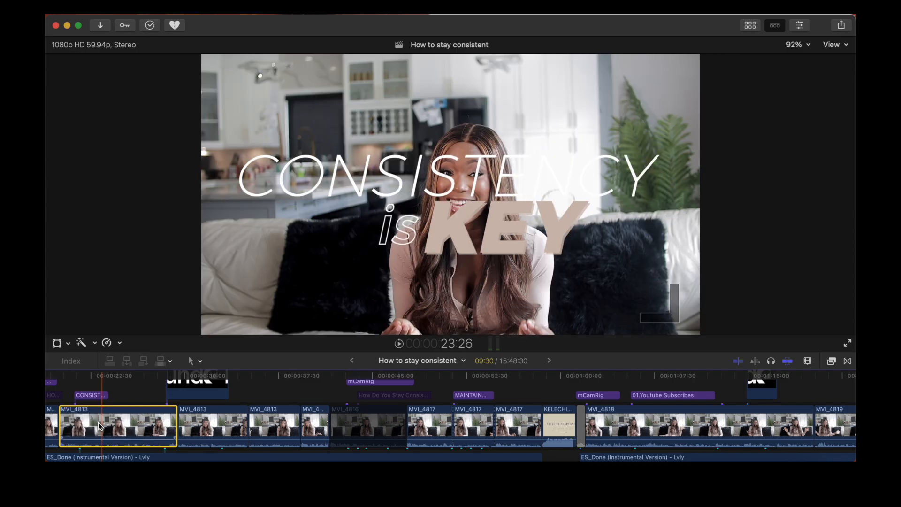
{"action": "scroll", "coordinate": [60, 404], "scroll_direction": "left", "scroll_amount": 1}
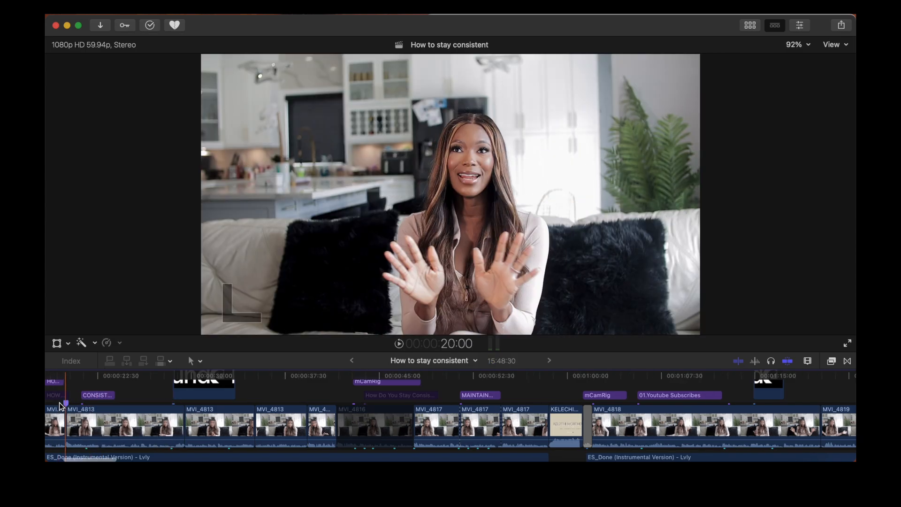
{"action": "double_click", "coordinate": [66, 403]}
{"action": "left_click_drag", "start_coordinate": [68, 402], "coordinate": [188, 402]}
{"action": "left_click", "coordinate": [286, 377]}
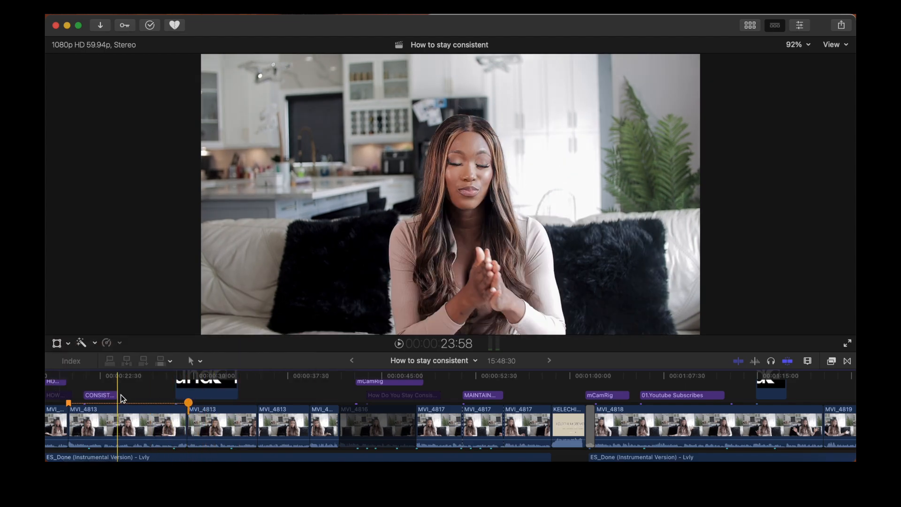
{"action": "left_click", "coordinate": [127, 422]}
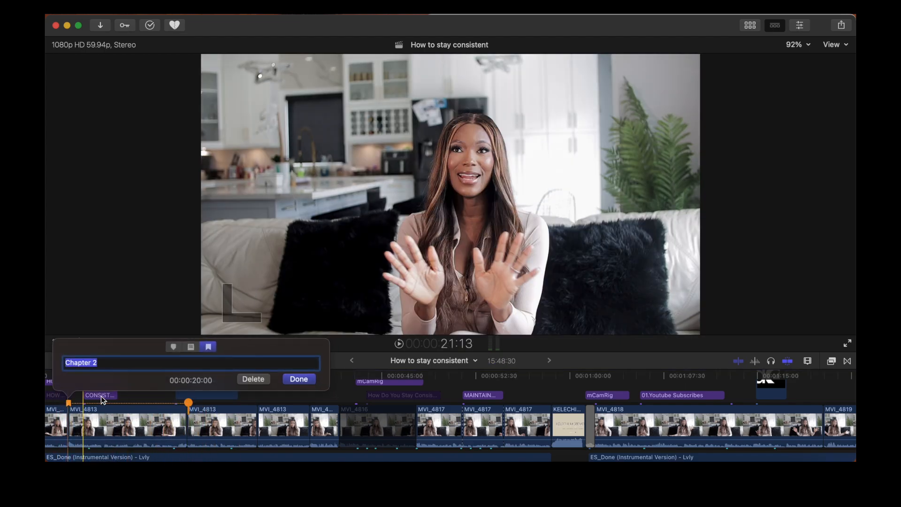
{"action": "key", "text": "Return"}
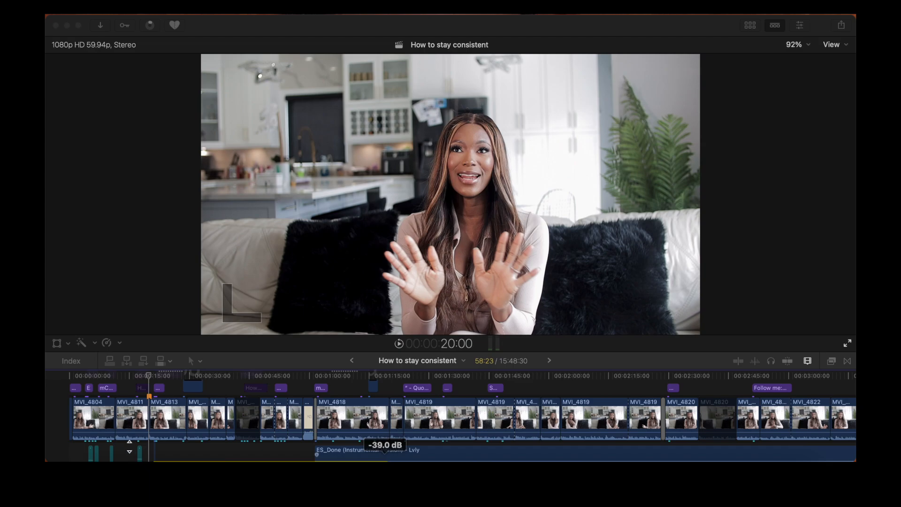
Delete the opening section of the timeline before the chapter marker and select the clips through the first MVI_4820 clip
{"action": "left_click_drag", "start_coordinate": [132, 450], "coordinate": [70, 416]}
{"action": "key", "text": "Delete"}
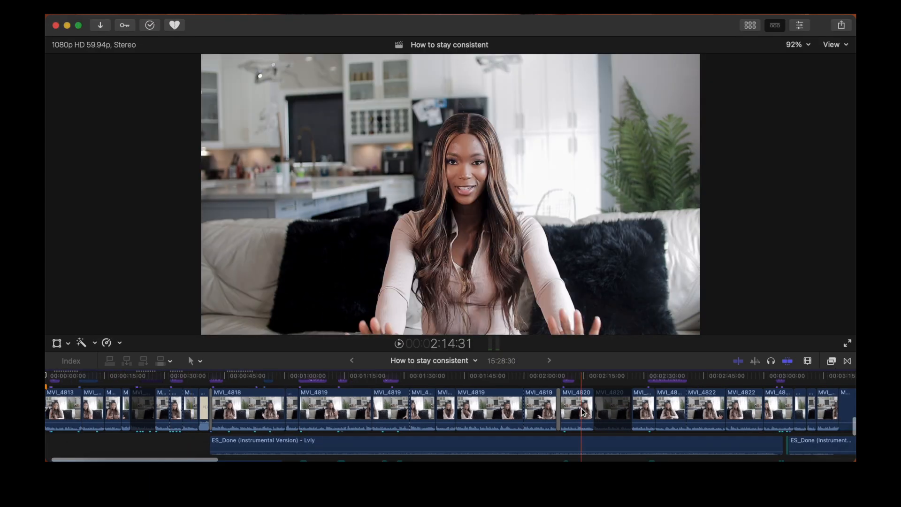
{"action": "left_click", "coordinate": [583, 412], "text": "shift"}
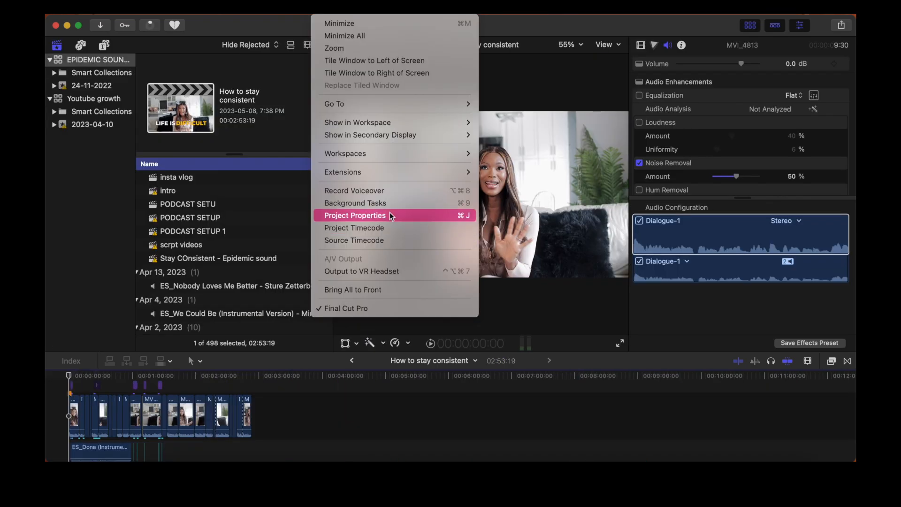
Change the shortened How to stay consistent project's video format to Vertical with a 1080x1920 resolution
{"action": "left_click", "coordinate": [393, 212]}
{"action": "left_click", "coordinate": [830, 78]}
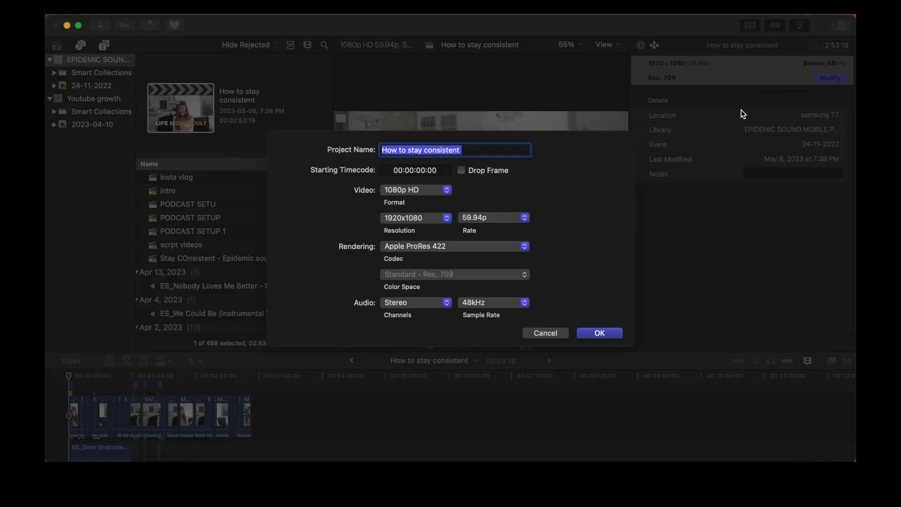
{"action": "left_click", "coordinate": [408, 189]}
{"action": "left_click", "coordinate": [398, 263]}
{"action": "left_click", "coordinate": [415, 217]}
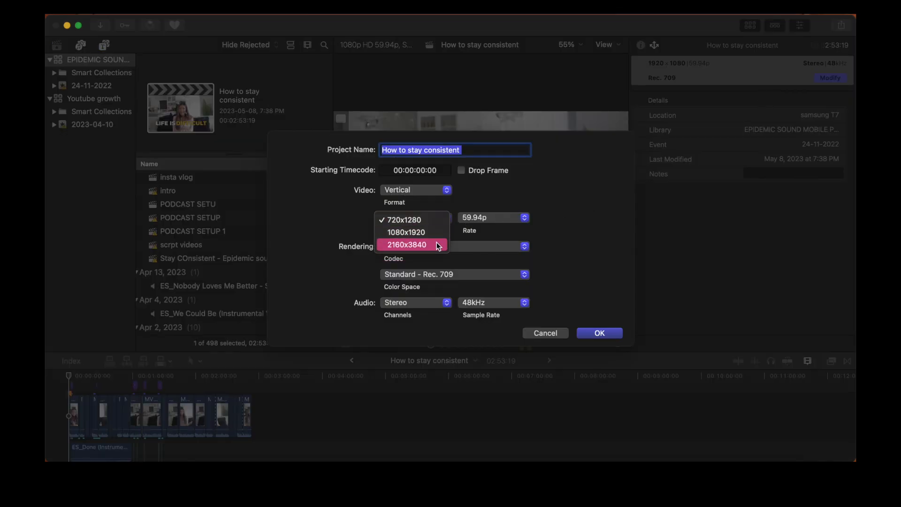
{"action": "left_click", "coordinate": [439, 233]}
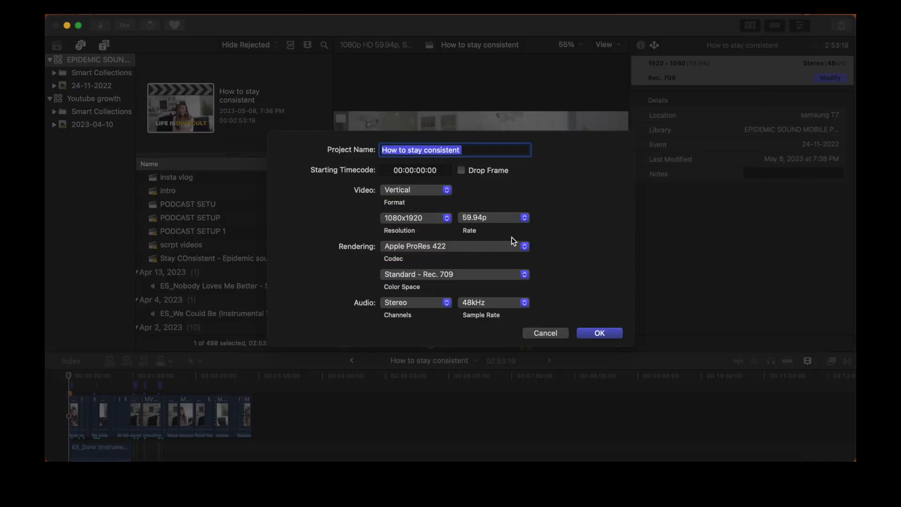
{"action": "left_click", "coordinate": [596, 333]}
Scale all the main timeline clips to 320% and set their horizontal position to -130 px
{"action": "key", "text": "super+a"}
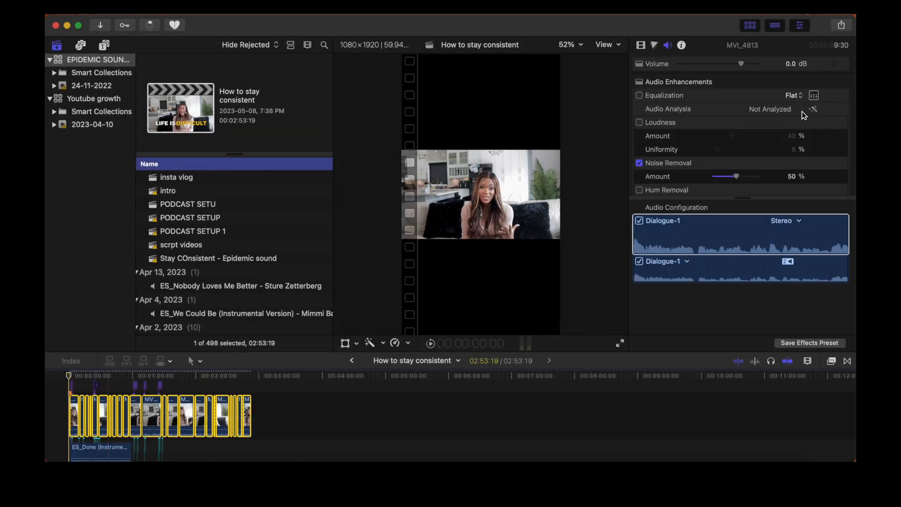
{"action": "key", "text": "ctrl+tab"}
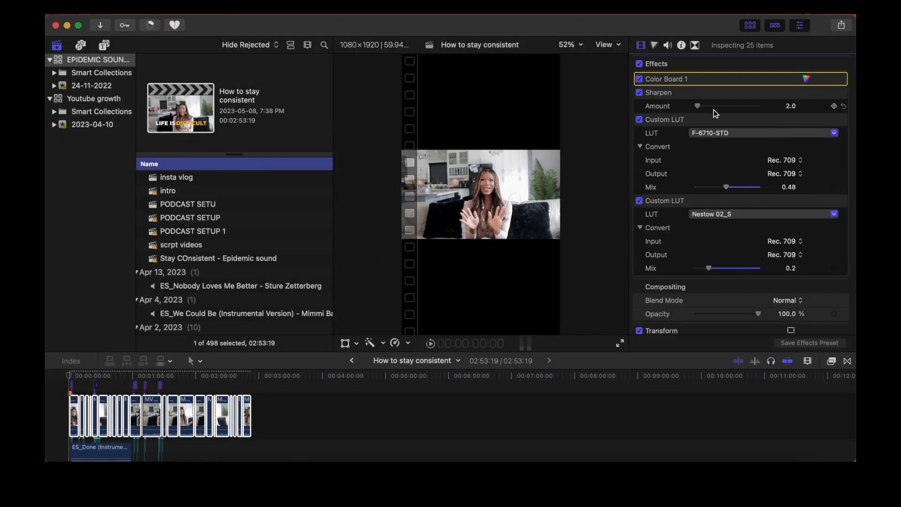
{"action": "scroll", "coordinate": [715, 114], "scroll_direction": "down", "scroll_amount": 5}
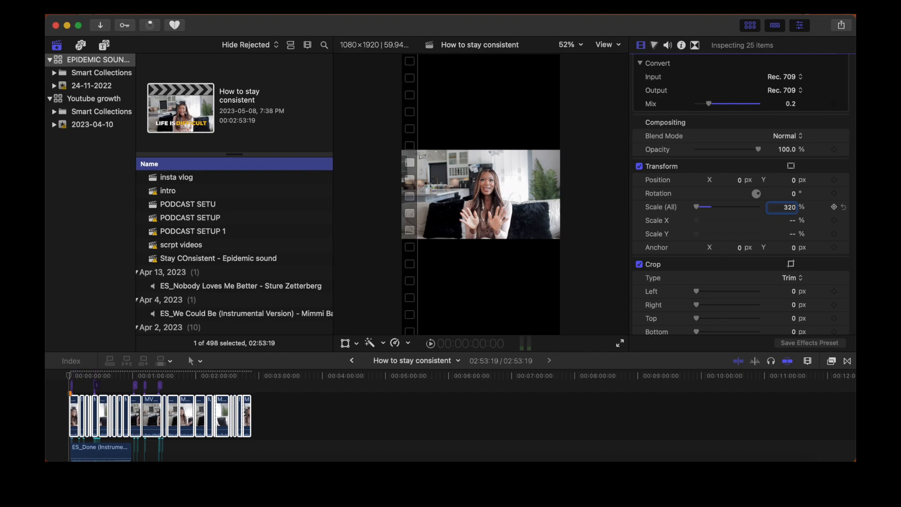
{"action": "key", "text": "Return"}
{"action": "scroll", "coordinate": [736, 131], "scroll_direction": "down", "scroll_amount": 2}
{"action": "left_click", "coordinate": [730, 117]}
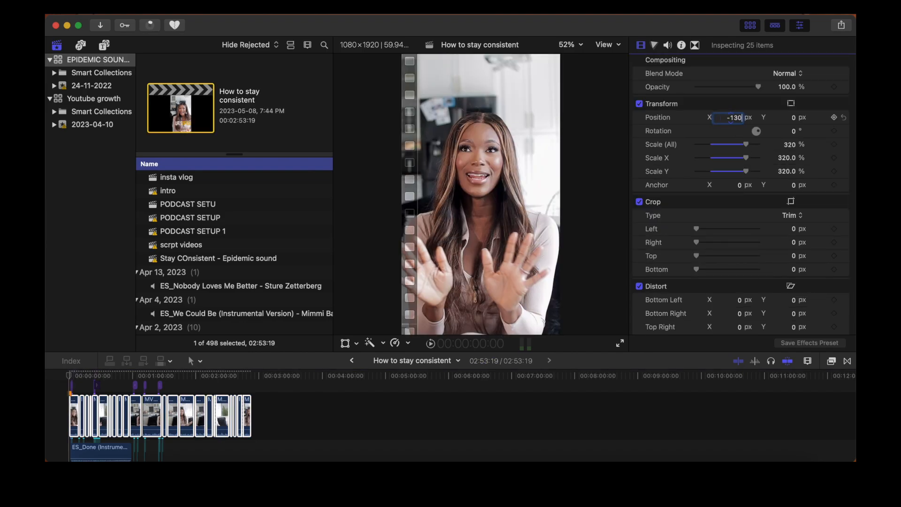
{"action": "type", "text": "-130"}
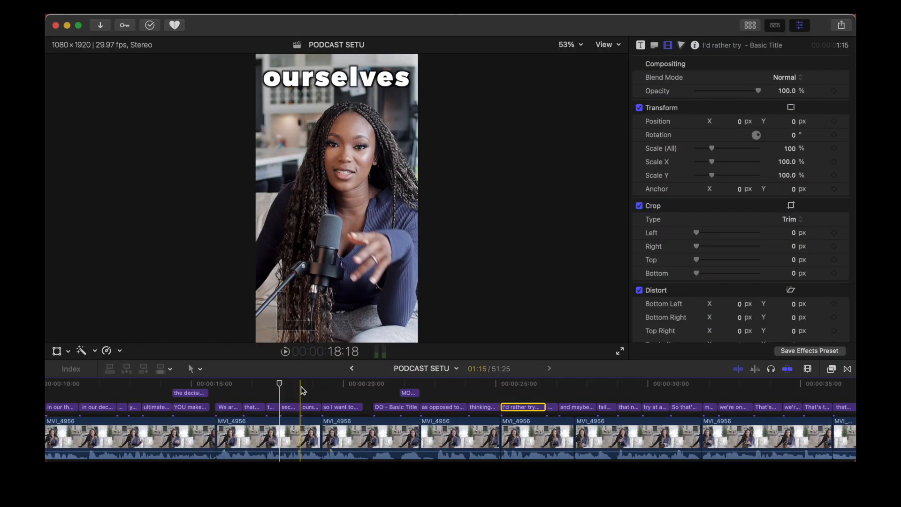
Review the caption titles along the PODCAST SETU timeline and how they appear over the vertical video
{"action": "left_click", "coordinate": [287, 407]}
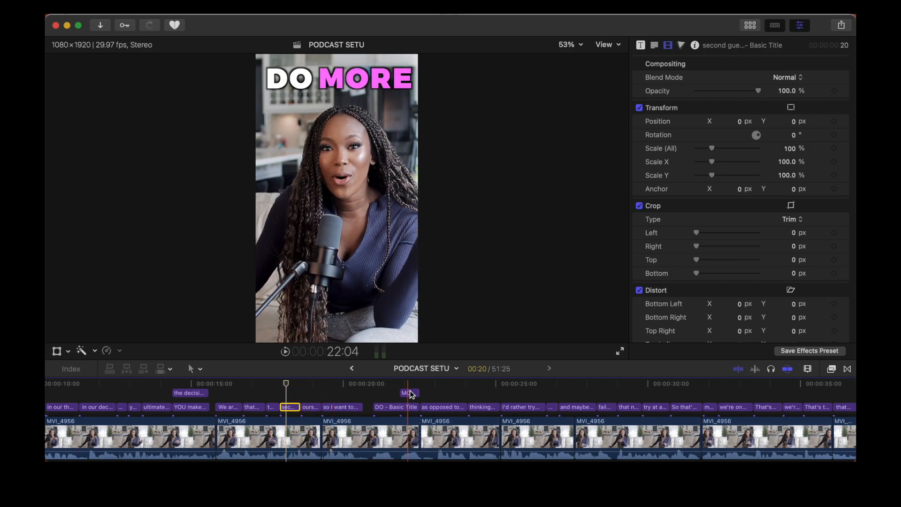
{"action": "scroll", "coordinate": [548, 398], "scroll_direction": "right", "scroll_amount": 5}
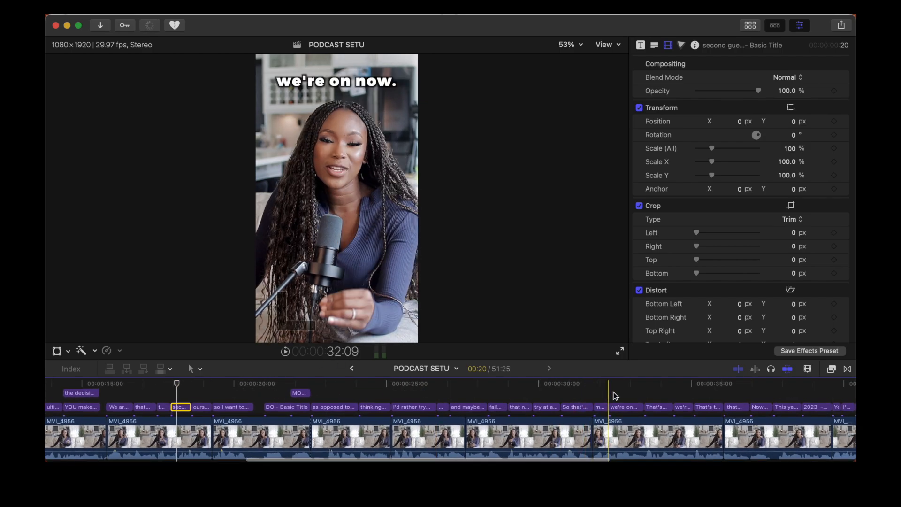
{"action": "scroll", "coordinate": [421, 448], "scroll_direction": "right", "scroll_amount": 12}
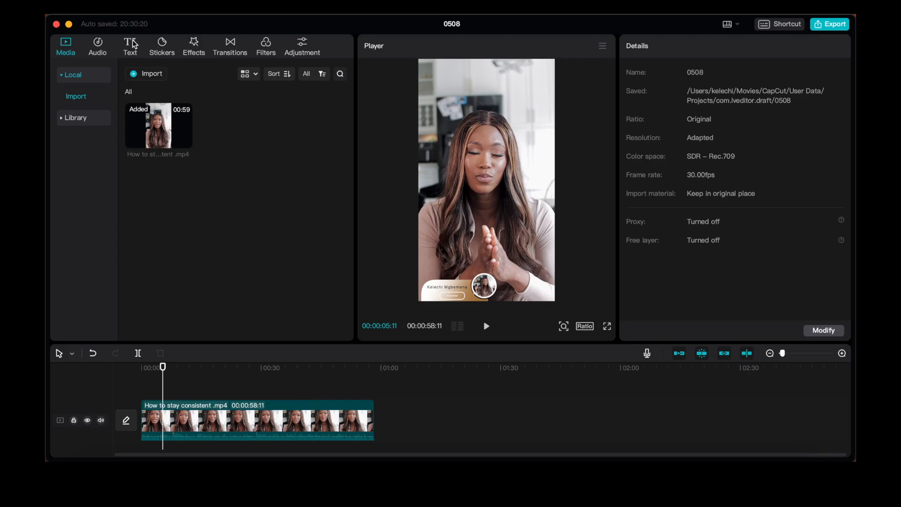
In CapCut, generate English auto captions for the How to stay consistent video
{"action": "left_click", "coordinate": [132, 47]}
{"action": "left_click", "coordinate": [89, 160]}
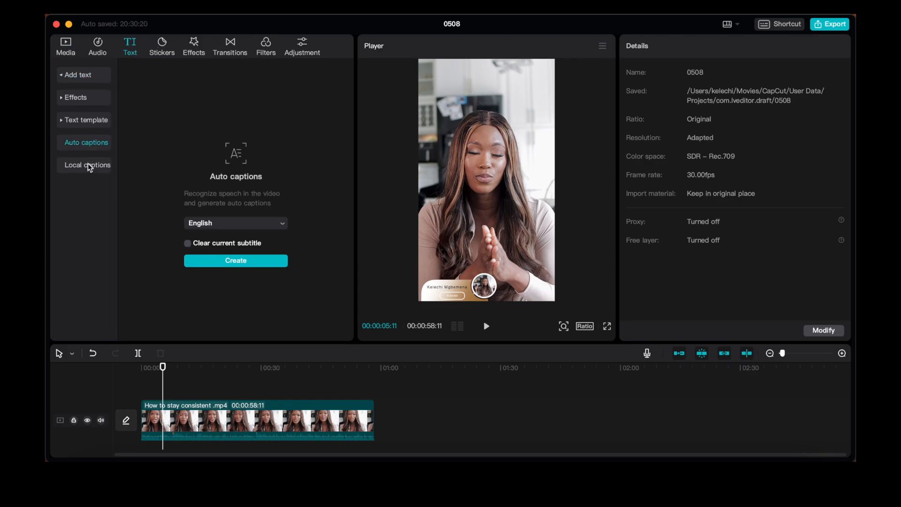
{"action": "left_click", "coordinate": [225, 261]}
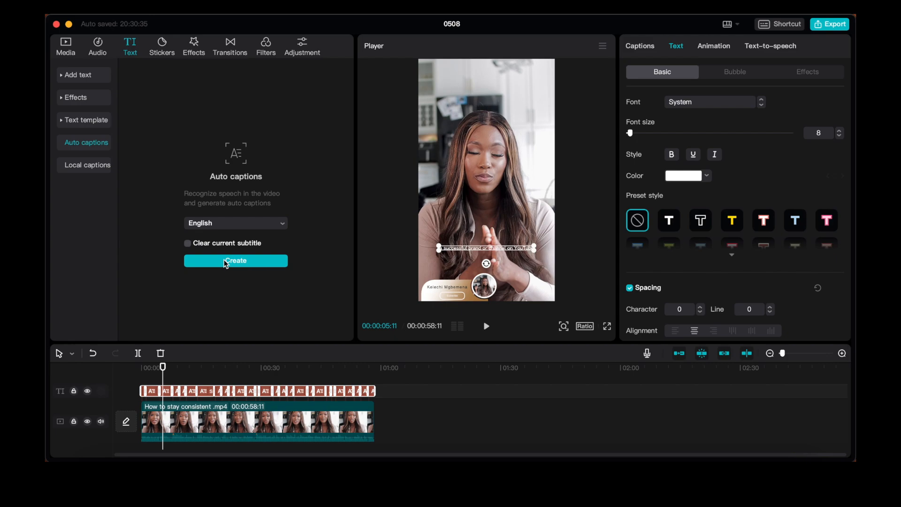
Set the font size of all the auto captions to 23 and apply the white text with black outline preset style
{"action": "mouse_move", "coordinate": [639, 132]}
{"action": "left_mouse_down"}
{"action": "mouse_move", "coordinate": [648, 131]}
{"action": "mouse_move", "coordinate": [638, 130]}
{"action": "left_mouse_up"}
{"action": "left_click", "coordinate": [666, 220]}
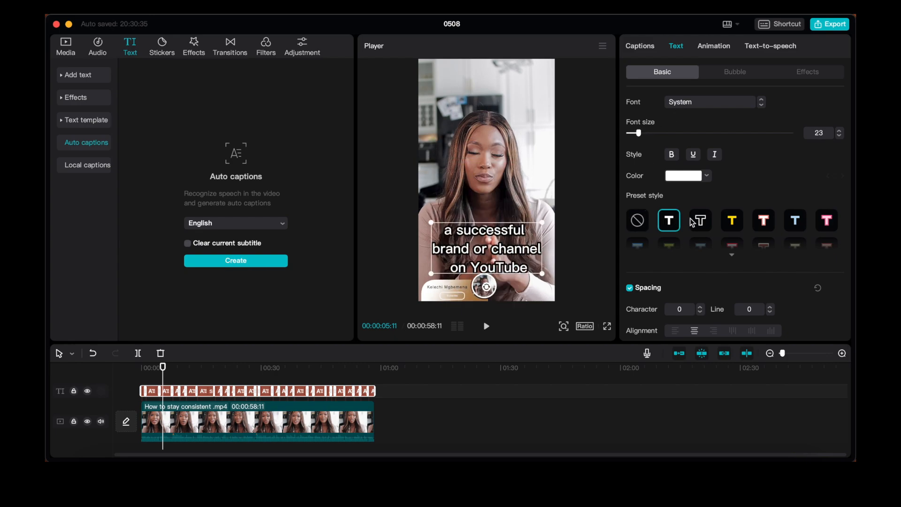
{"action": "left_click", "coordinate": [700, 223]}
{"action": "left_click", "coordinate": [668, 220]}
Move the captions to the upper edge of the vertical frame, above the speaker's head, and set their font size to 17
{"action": "left_click_drag", "start_coordinate": [475, 262], "coordinate": [467, 104]}
{"action": "left_click_drag", "start_coordinate": [539, 117], "coordinate": [551, 121]}
{"action": "left_click_drag", "start_coordinate": [640, 134], "coordinate": [635, 135]}
{"action": "left_click_drag", "start_coordinate": [515, 97], "coordinate": [549, 95]}
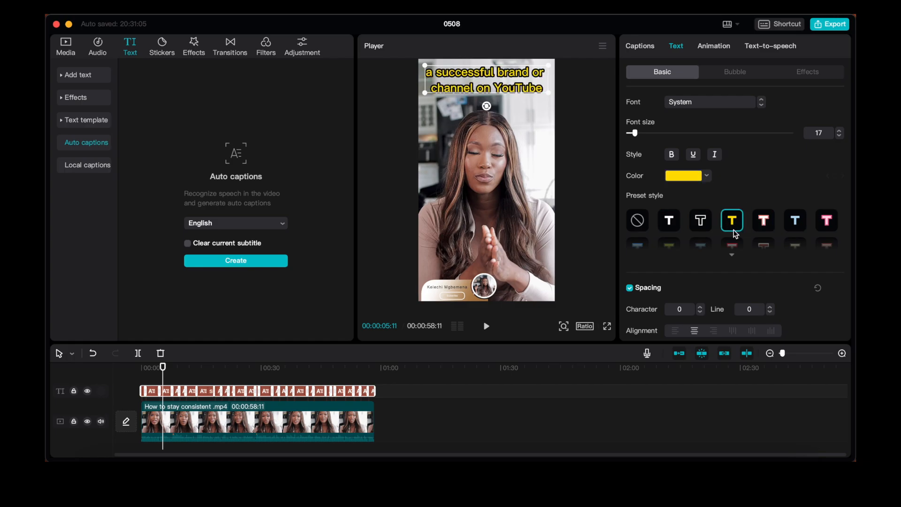
Restore the captions' white text with black outline preset and set their font to Montserrat-Black
{"action": "left_click", "coordinate": [700, 221]}
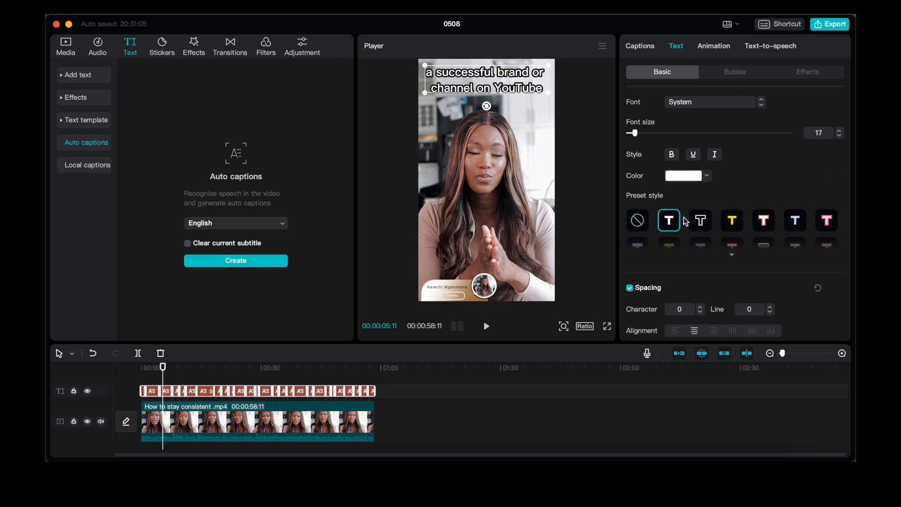
{"action": "left_click", "coordinate": [722, 100]}
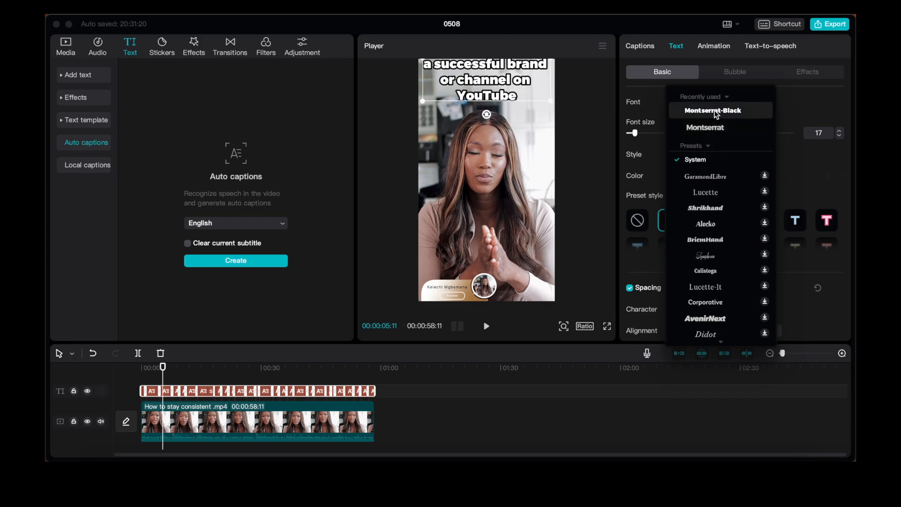
{"action": "left_click", "coordinate": [714, 111]}
{"action": "left_click", "coordinate": [492, 96]}
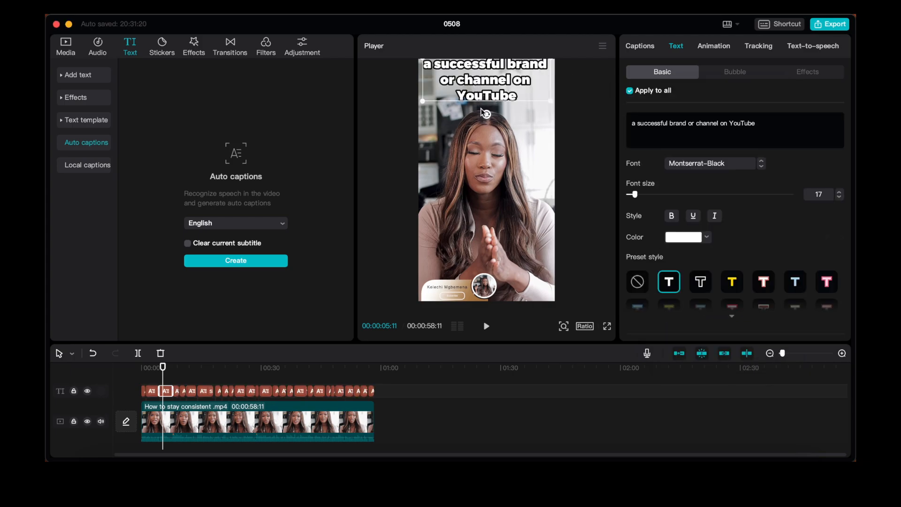
{"action": "left_click", "coordinate": [485, 113]}
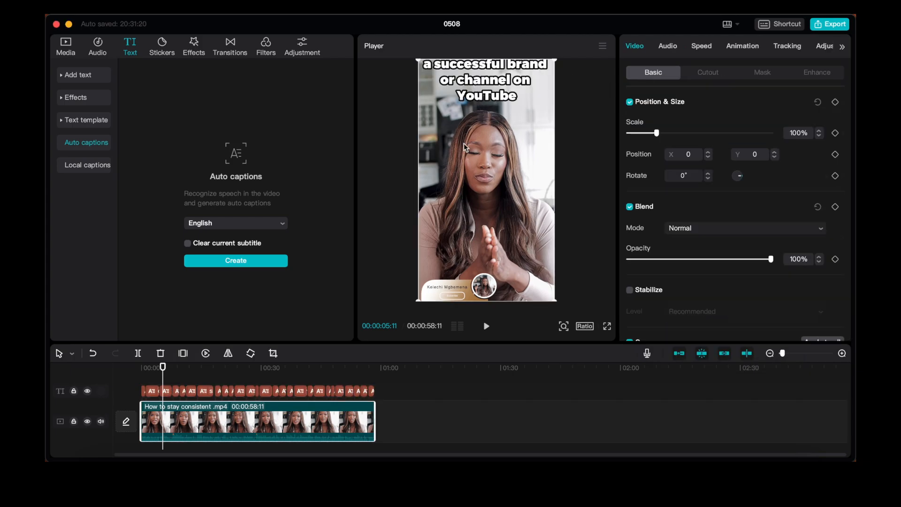
{"action": "left_click", "coordinate": [142, 390]}
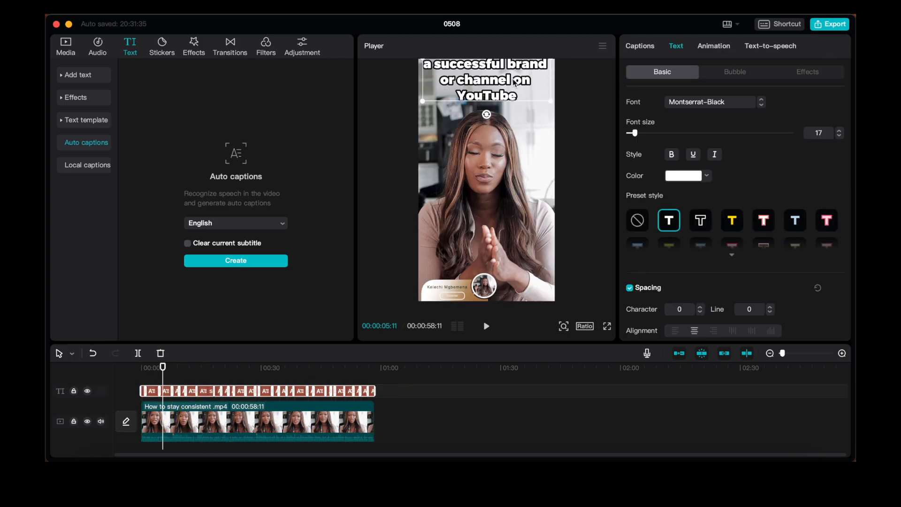
{"action": "left_click", "coordinate": [497, 99]}
{"action": "left_click", "coordinate": [499, 107]}
{"action": "left_click", "coordinate": [486, 89]}
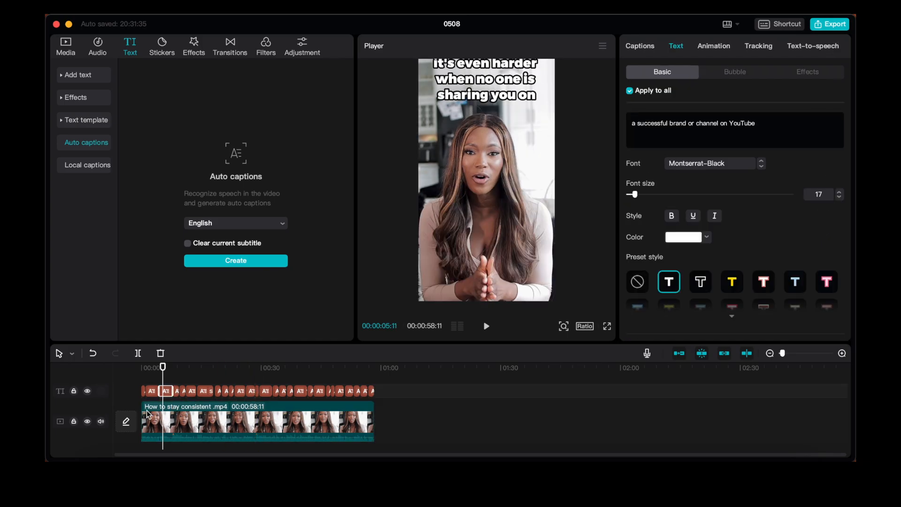
Select the opening caption "in case you do know this" at the start of the timeline
{"action": "scroll", "coordinate": [155, 384], "scroll_direction": "up", "scroll_amount": 3}
{"action": "left_click", "coordinate": [145, 391]}
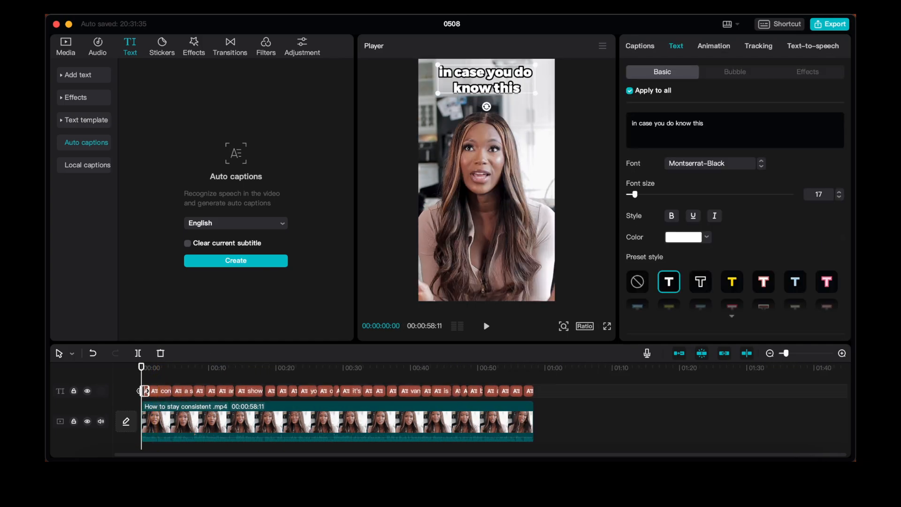
{"action": "scroll", "coordinate": [145, 390], "scroll_direction": "up", "scroll_amount": 2}
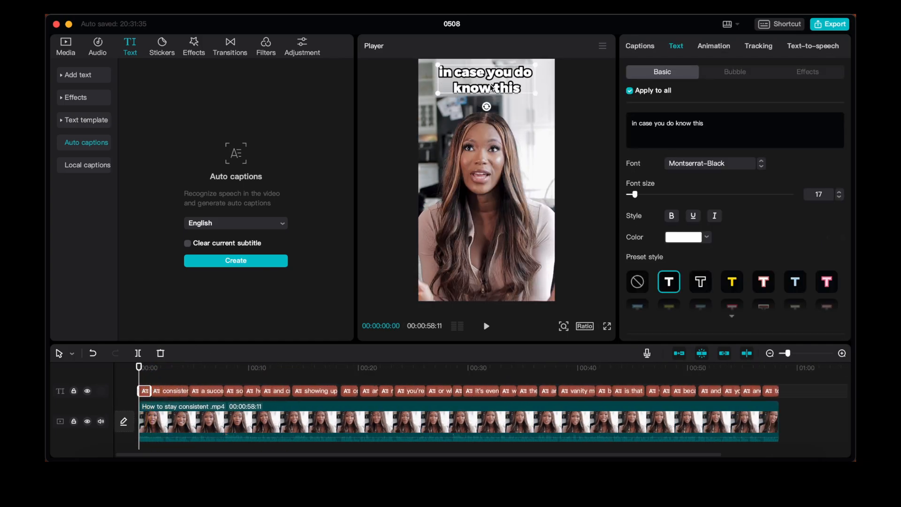